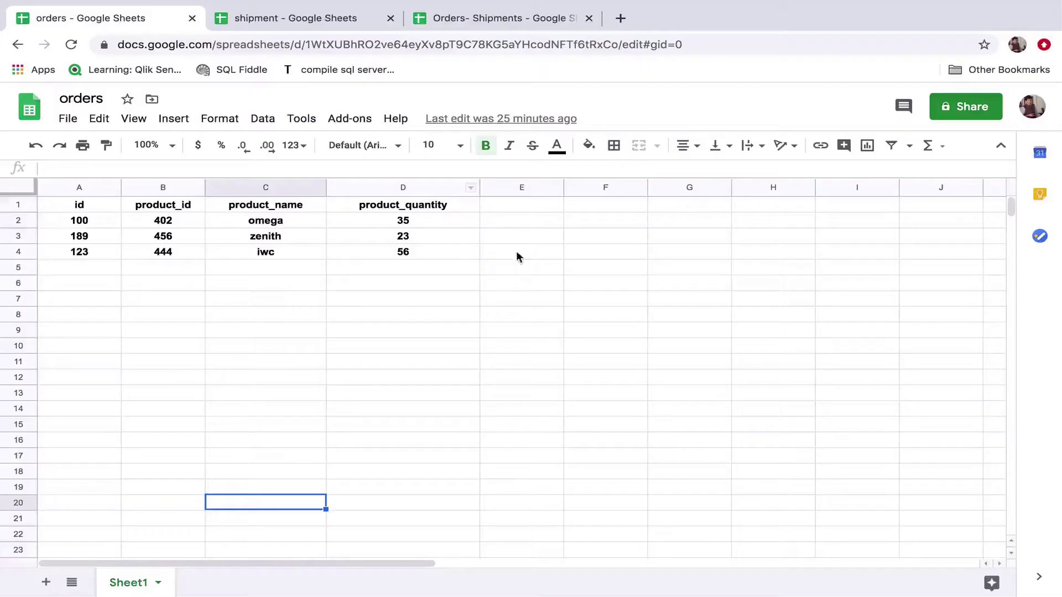
- View the shipment spreadsheet, then the combined Orders- Shipments sheet lined up by product_id
click(525, 264)
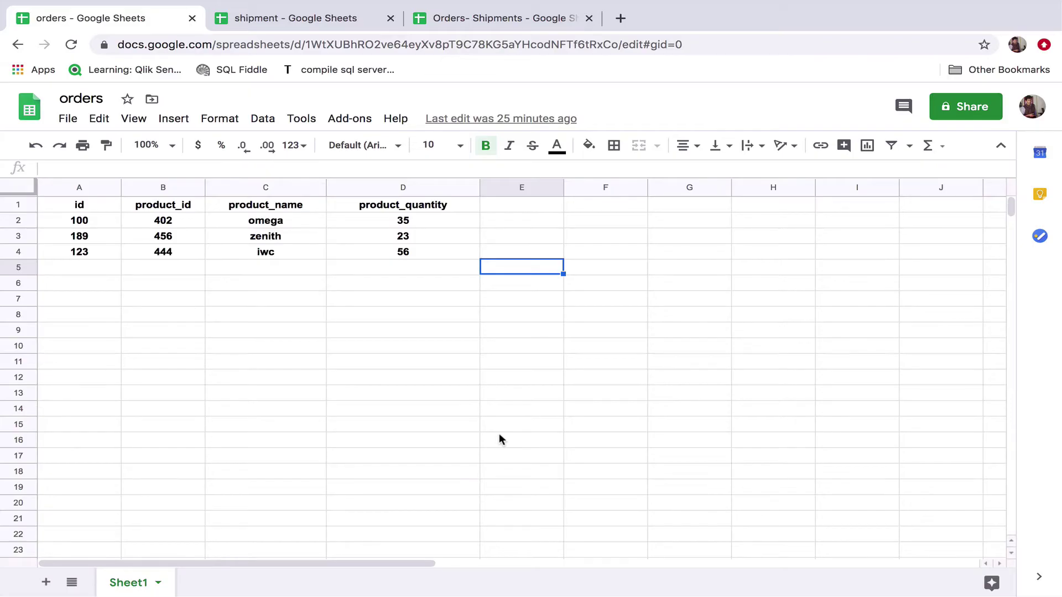
click(313, 17)
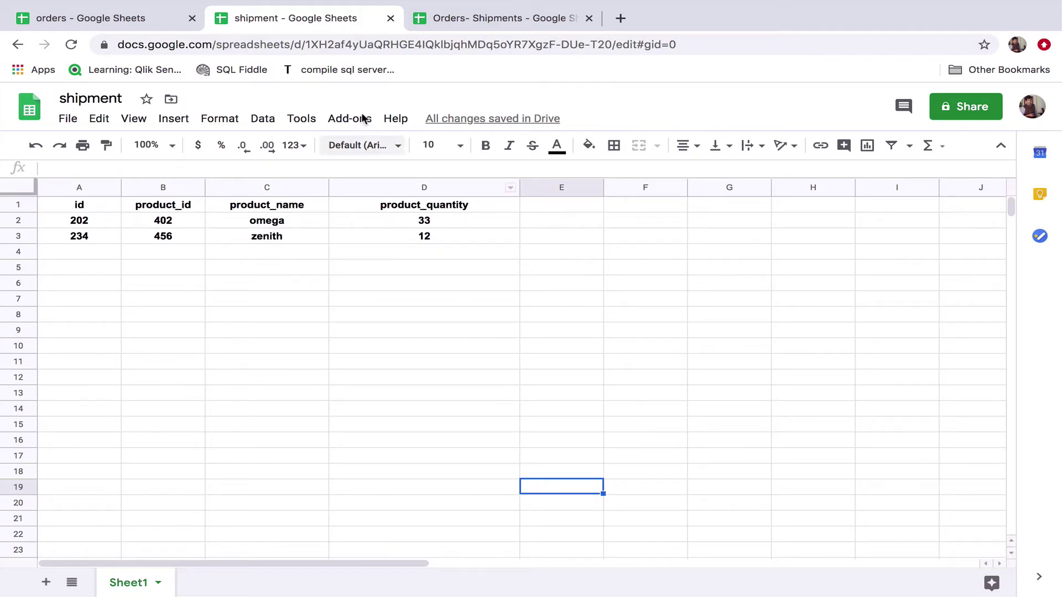
click(471, 17)
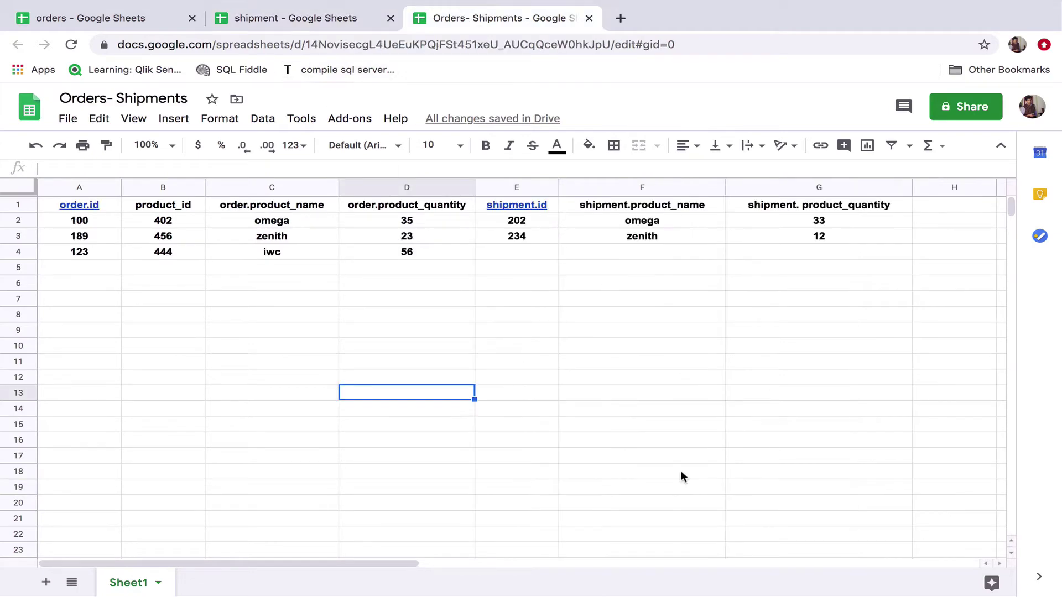
click(683, 471)
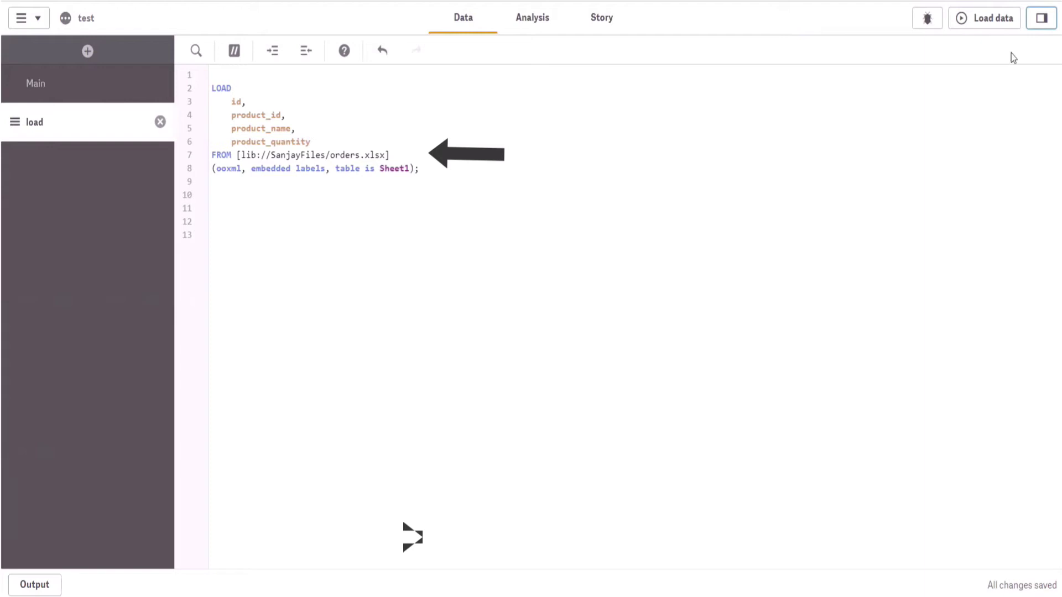
- Load the orders data and place a wide, tall table chart on the Analysis sheet
click(991, 22)
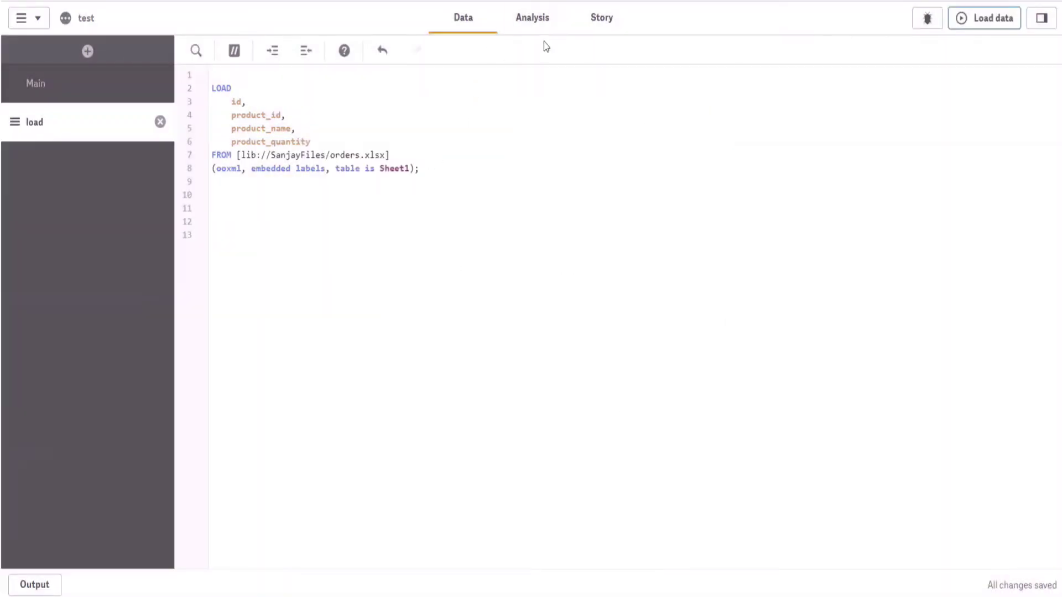
click(542, 22)
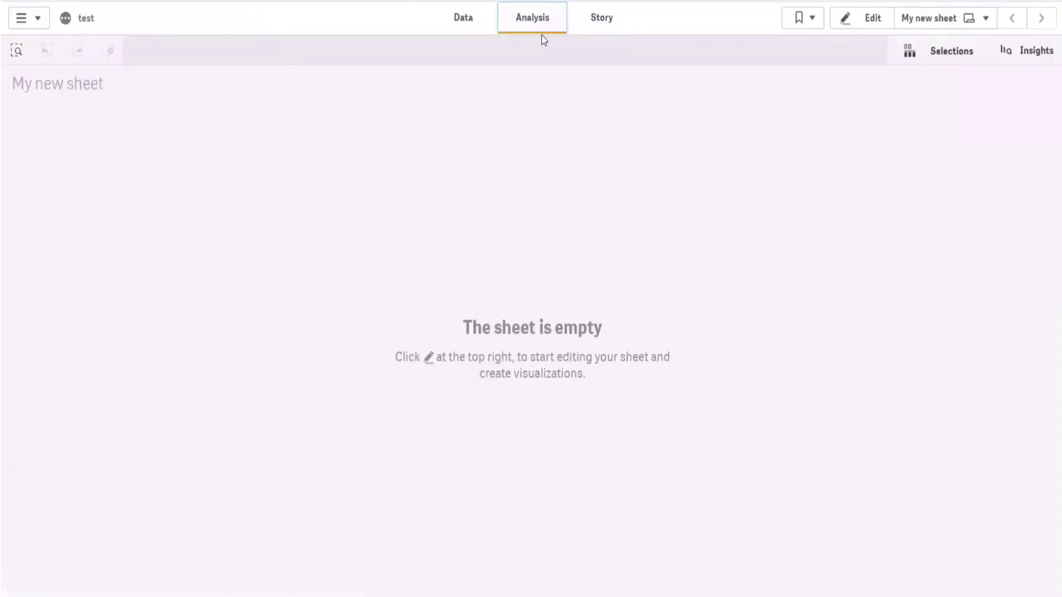
click(867, 26)
click(35, 168)
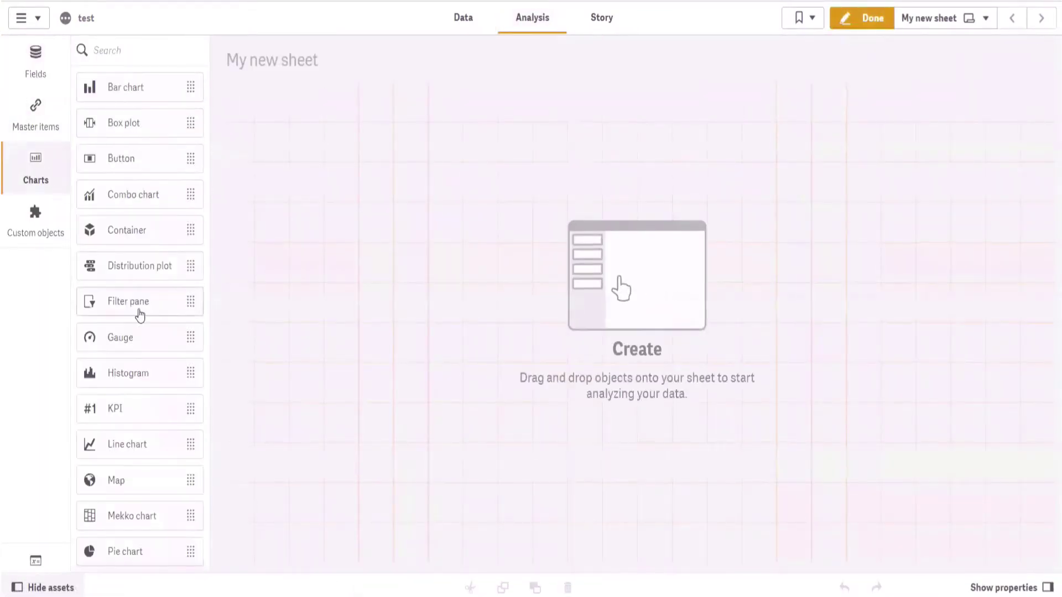
scroll(140, 387, down, 5)
drag(151, 481, 403, 243)
drag(550, 202, 879, 251)
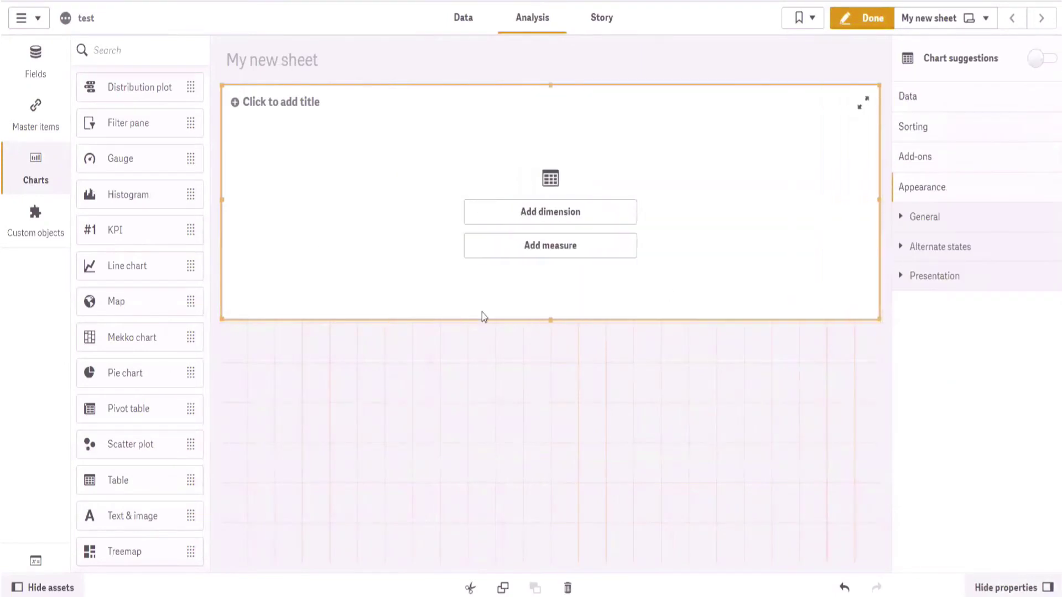
drag(550, 314, 550, 480)
- Add id, product_id, product_name and product_quantity as table columns and finish editing
click(526, 301)
click(691, 268)
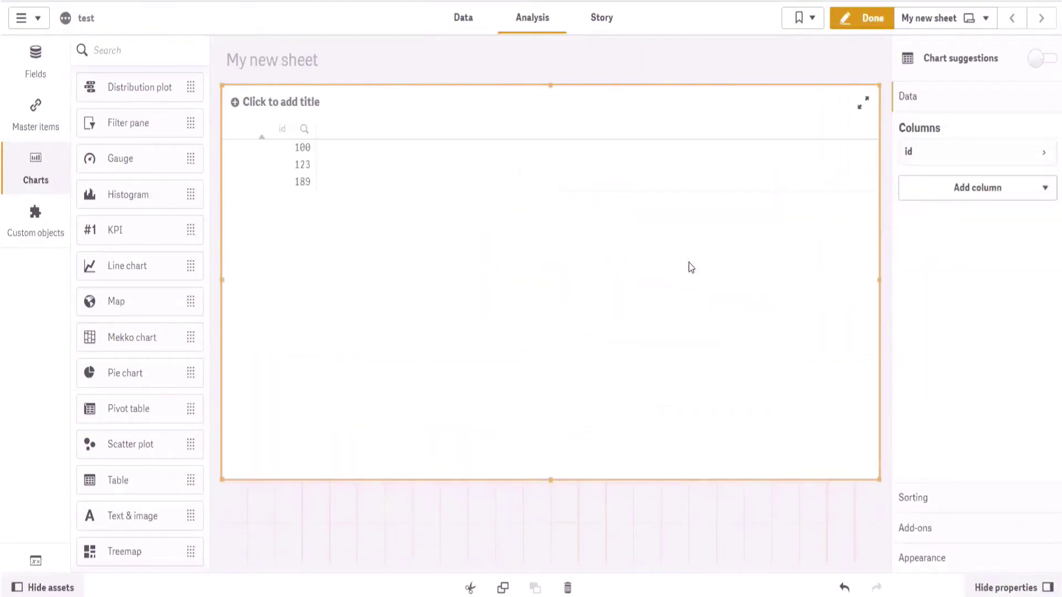
click(948, 197)
click(960, 223)
click(935, 317)
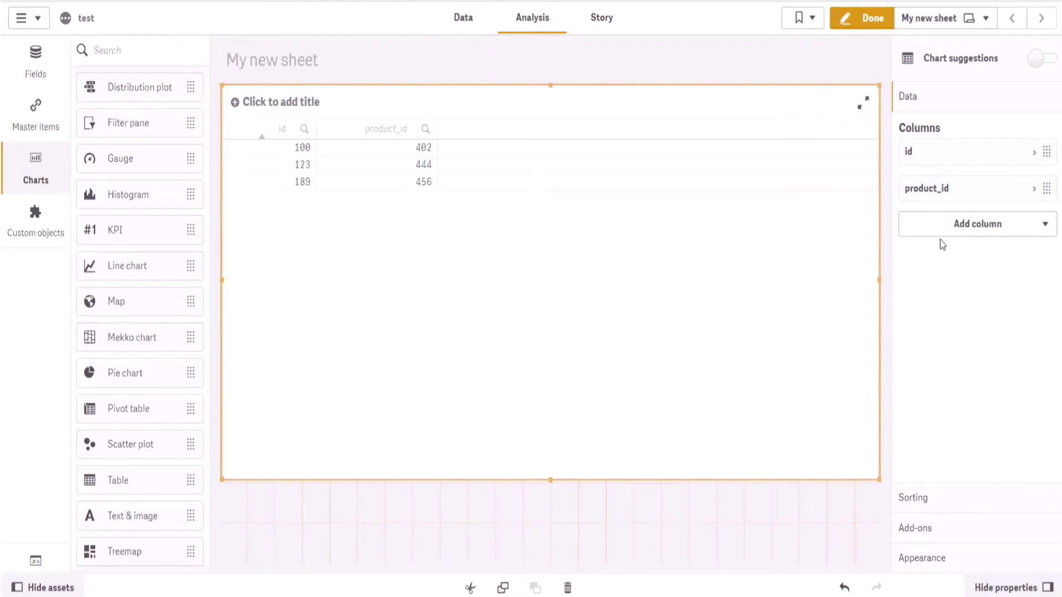
click(943, 231)
click(951, 258)
click(943, 381)
click(933, 260)
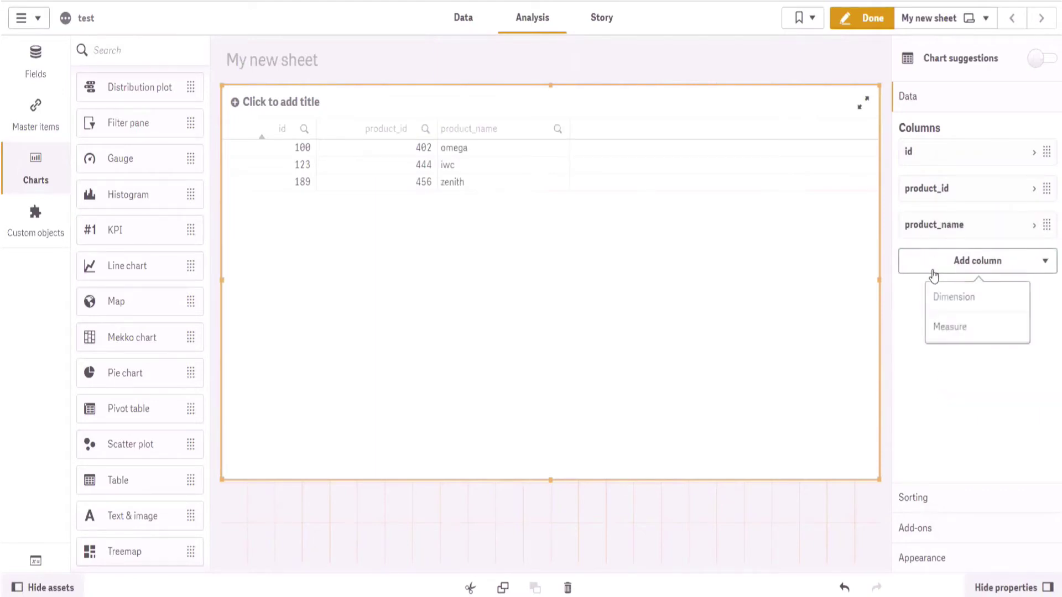
click(939, 296)
click(962, 459)
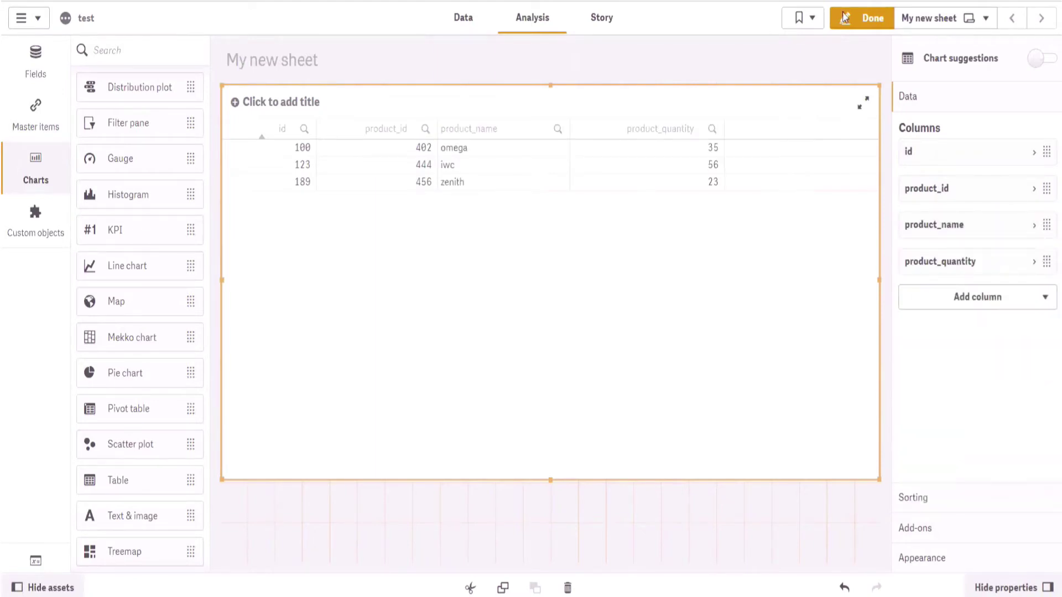
click(865, 18)
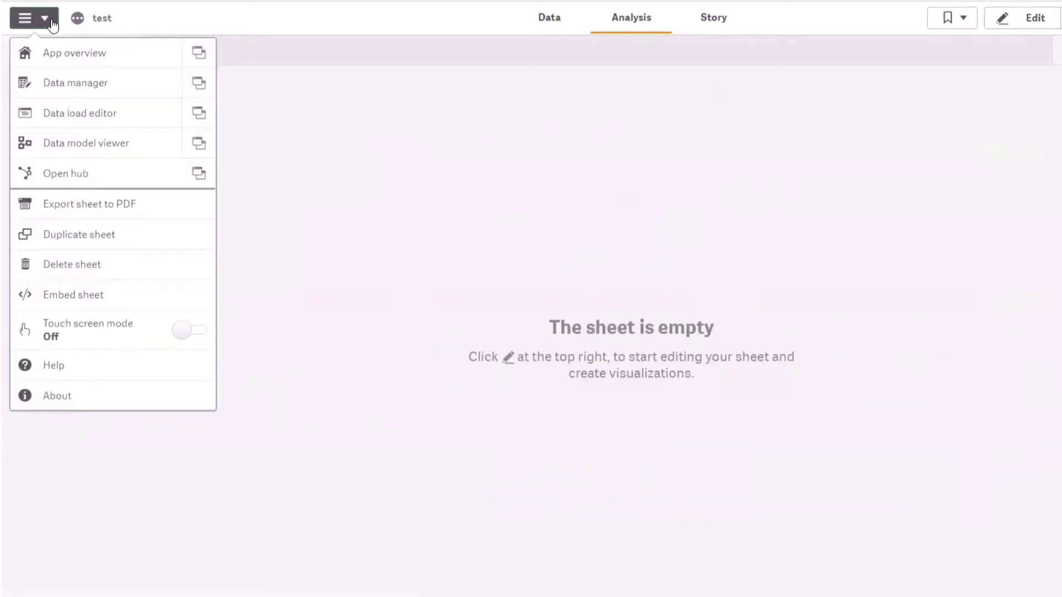
- Insert 'Qualify * ;' on a new line above the LOAD statement in the load script
click(110, 112)
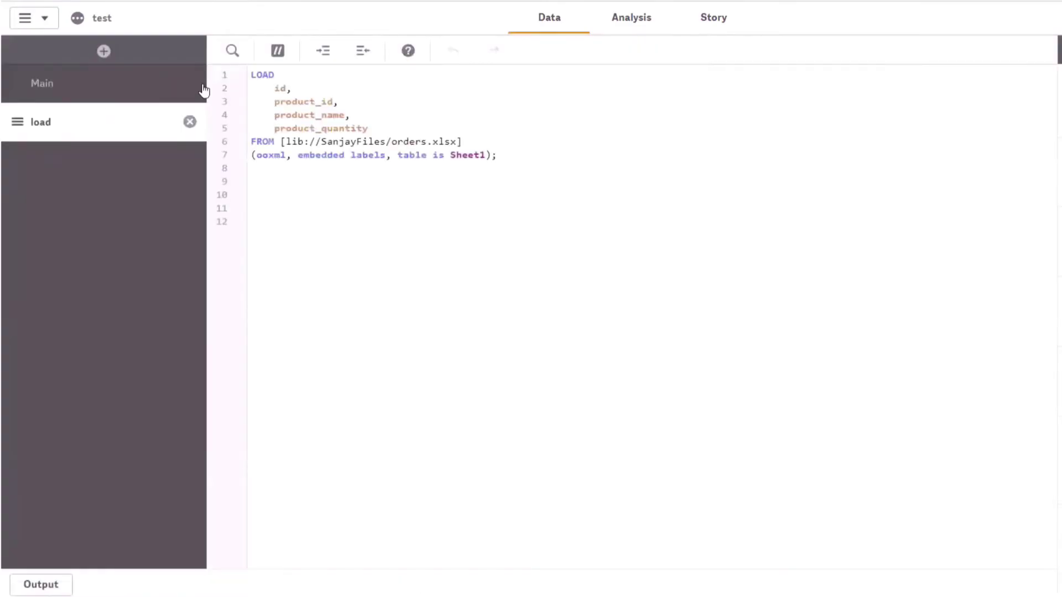
key(Return)
key(Return)
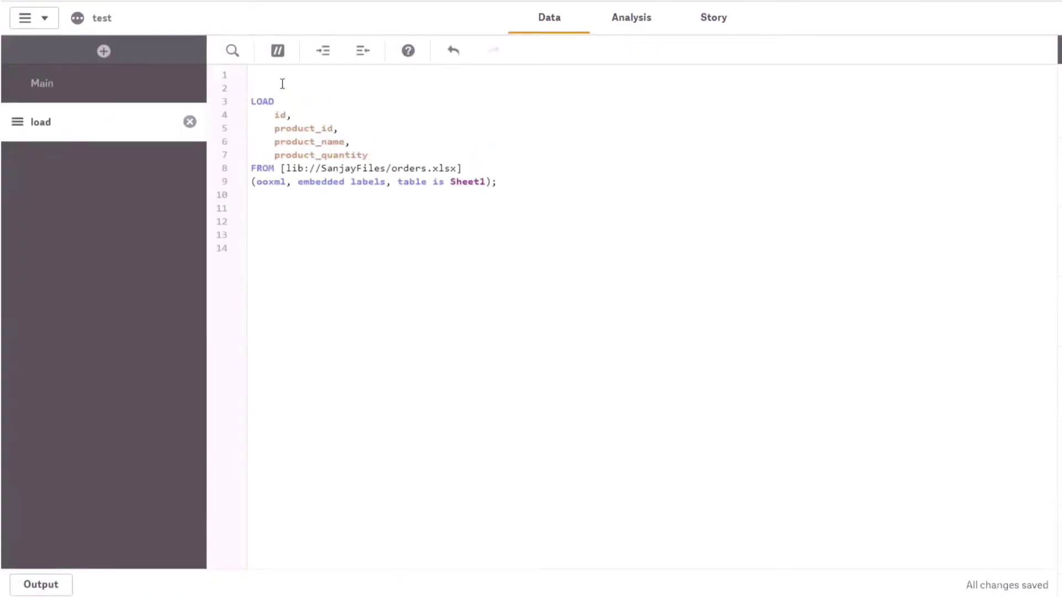
click(282, 84)
text(Qualify * ;)
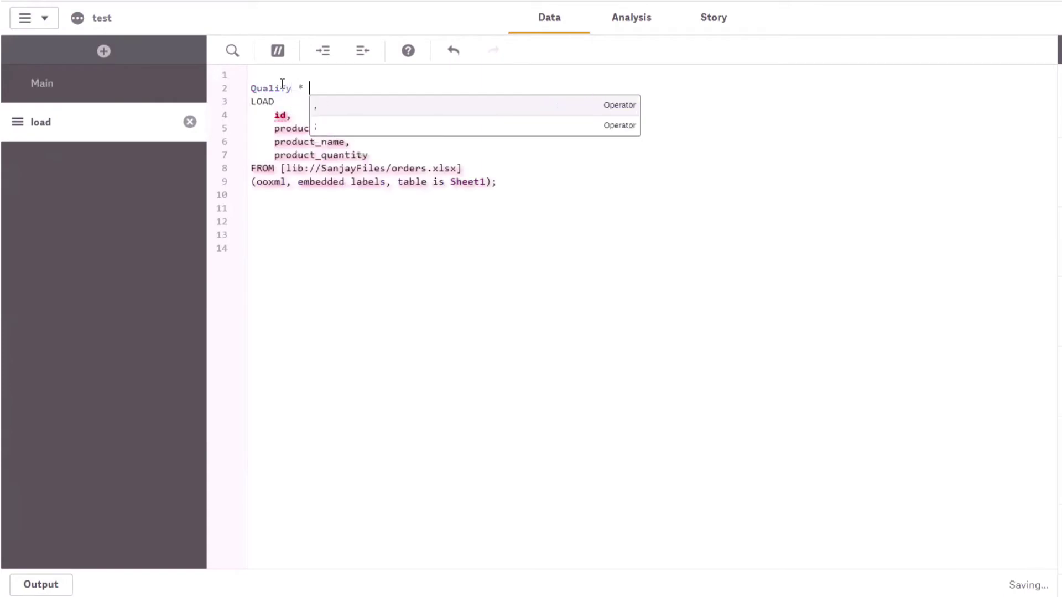
click(523, 466)
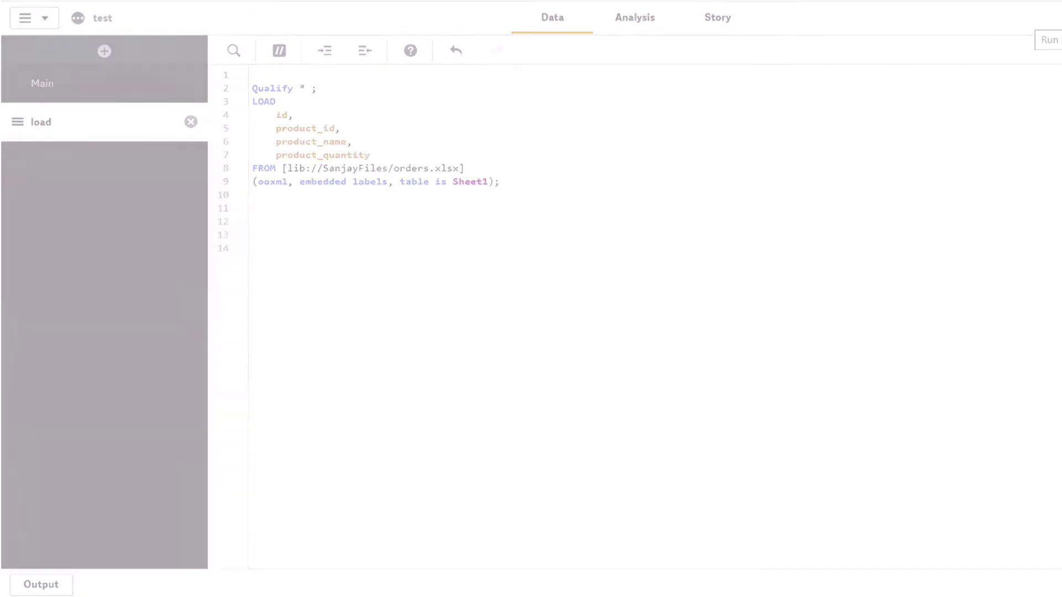
click(635, 17)
- Place a table chart on the sheet and stretch it to fill the sheet
click(857, 18)
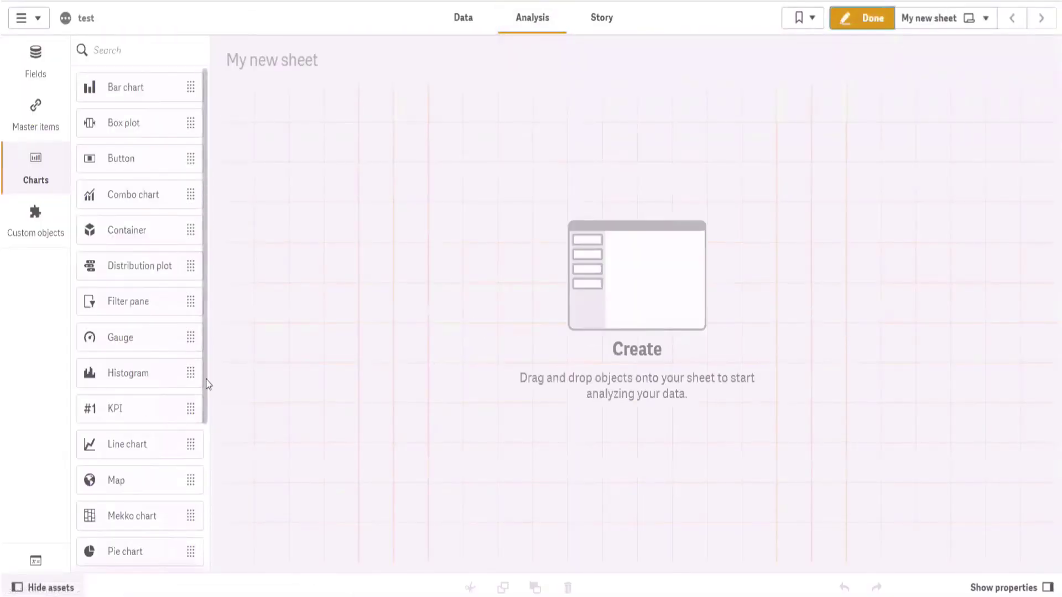
scroll(206, 384, down, 3)
drag(141, 515, 851, 197)
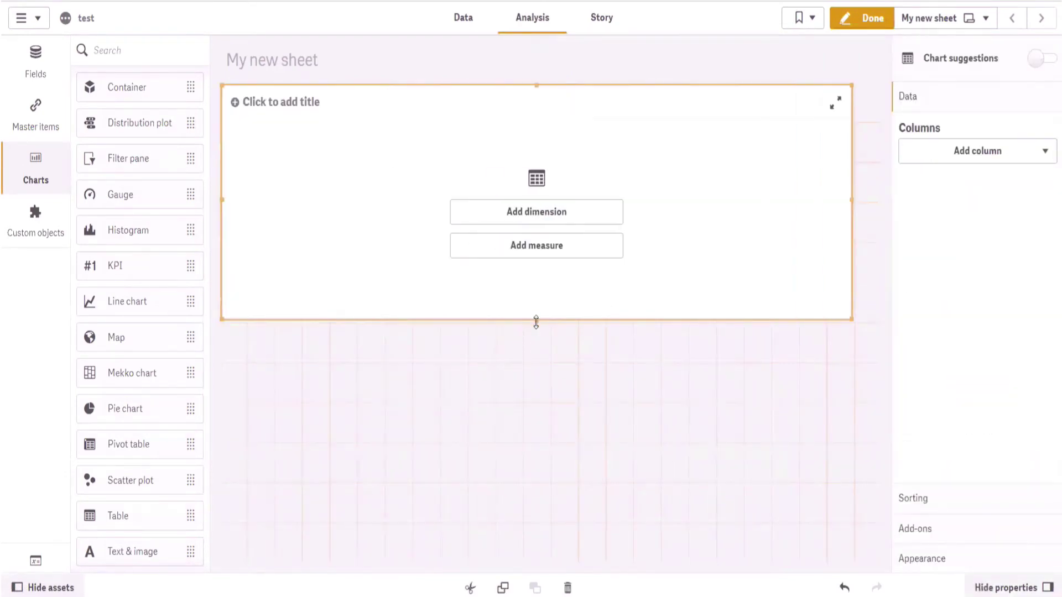
drag(536, 320, 535, 479)
click(536, 292)
- Add Sheet1.id, Sheet1.product_id, Sheet1.product_name and Sheet1.product_quantity columns and finish editing
click(701, 249)
click(977, 187)
click(962, 223)
click(952, 318)
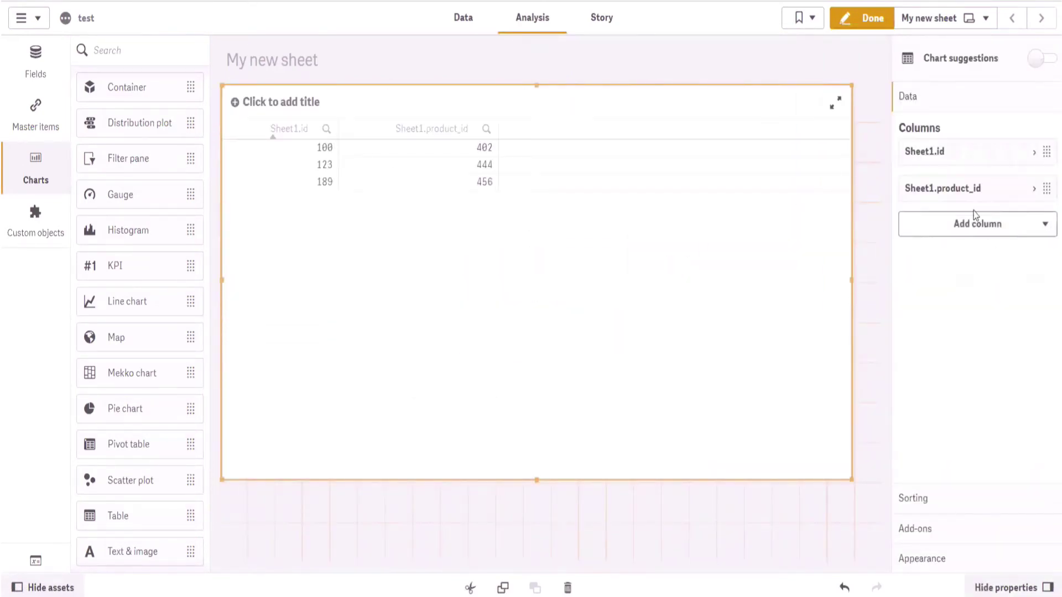
click(978, 223)
click(962, 259)
click(963, 384)
click(977, 260)
click(969, 327)
click(964, 455)
click(861, 18)
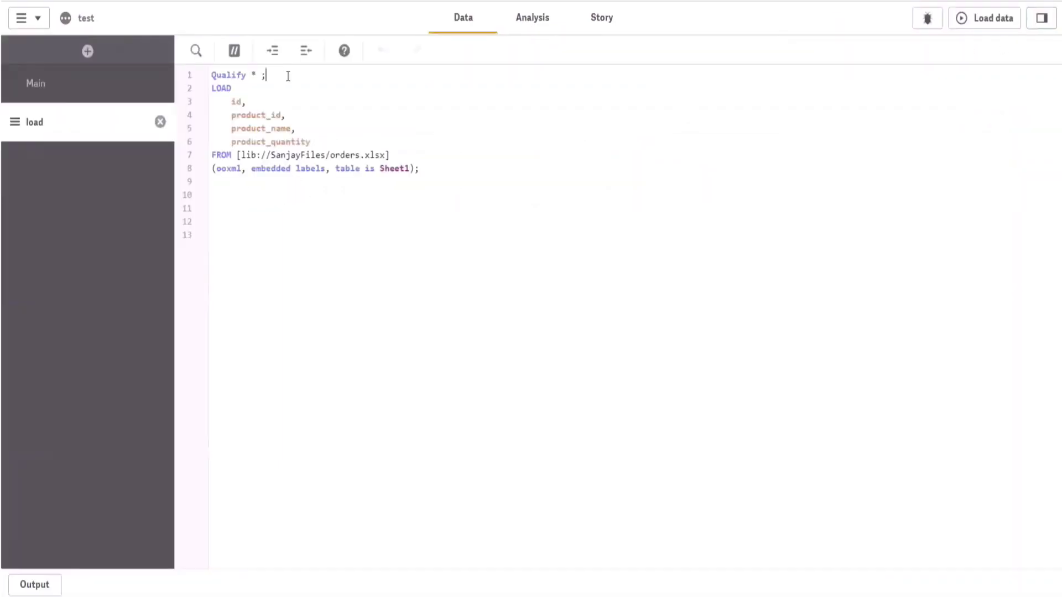
- Label the loaded table 'orders:' on a new line between Qualify * ; and LOAD
key(Return)
key(Return)
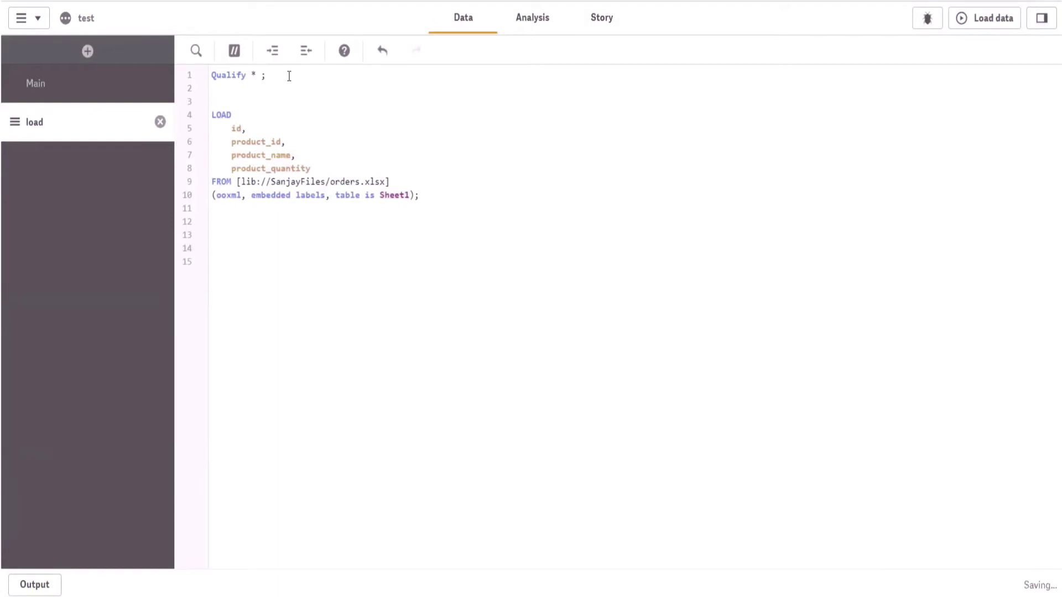
text(orders;)
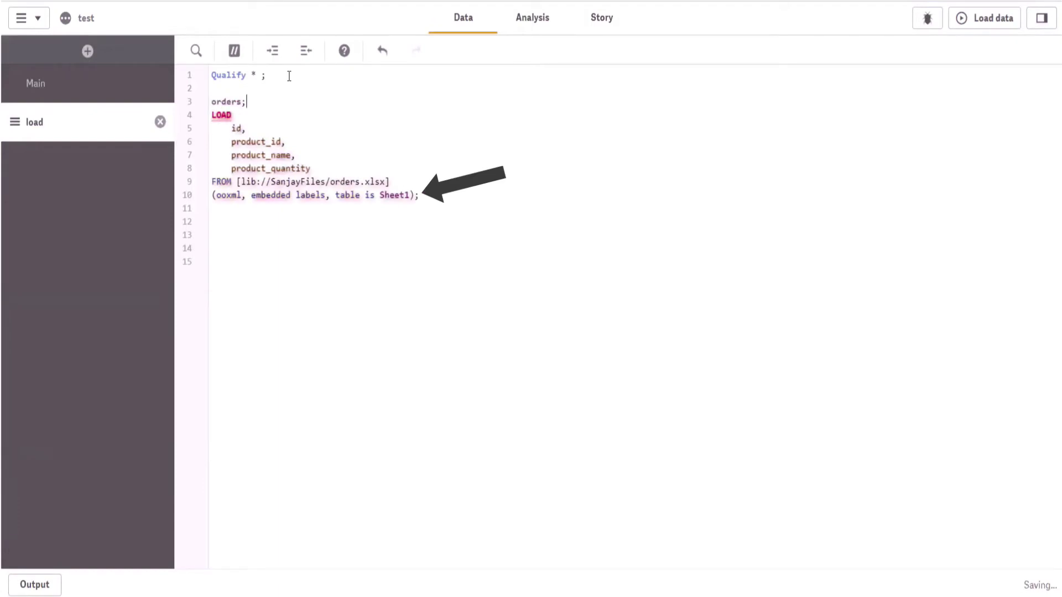
key(BackSpace)
text(:)
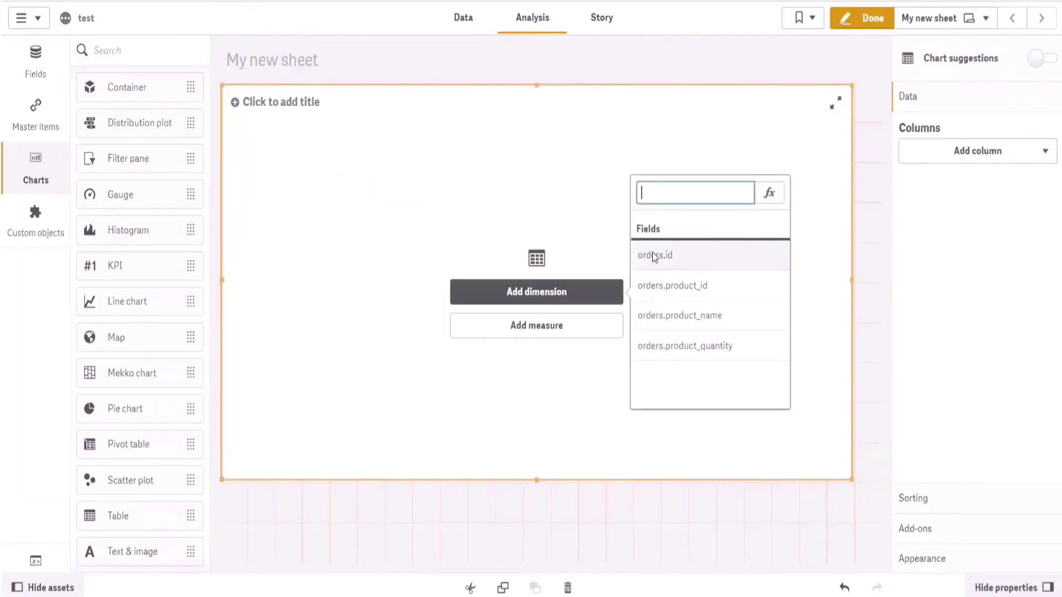
- Fill the table with orders.id, orders.product_id, orders.product_name and orders.product_quantity, then finish editing
click(654, 253)
click(977, 187)
click(952, 223)
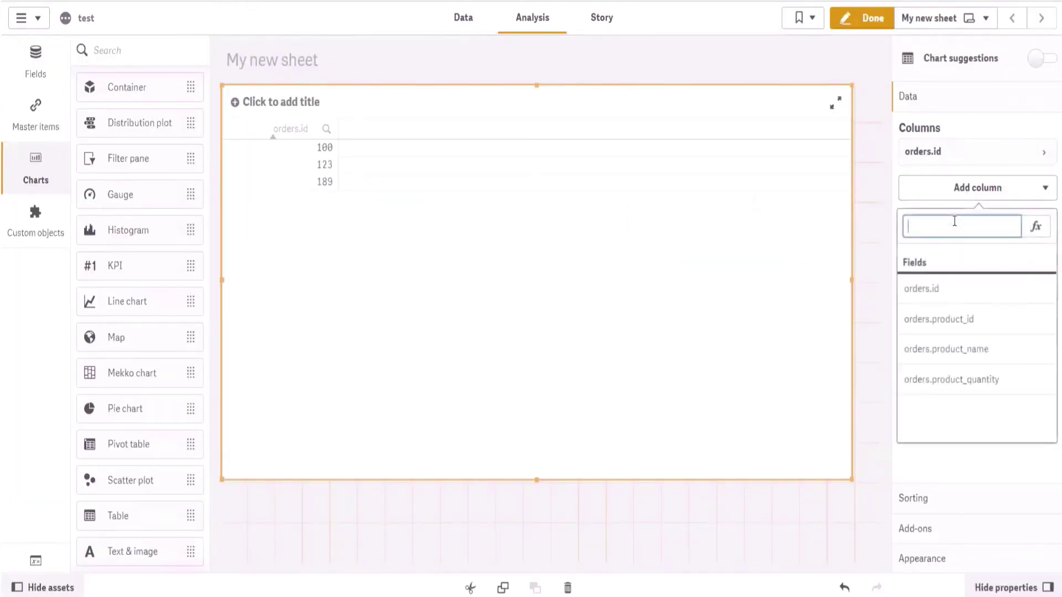
click(947, 321)
click(974, 227)
click(948, 261)
click(960, 390)
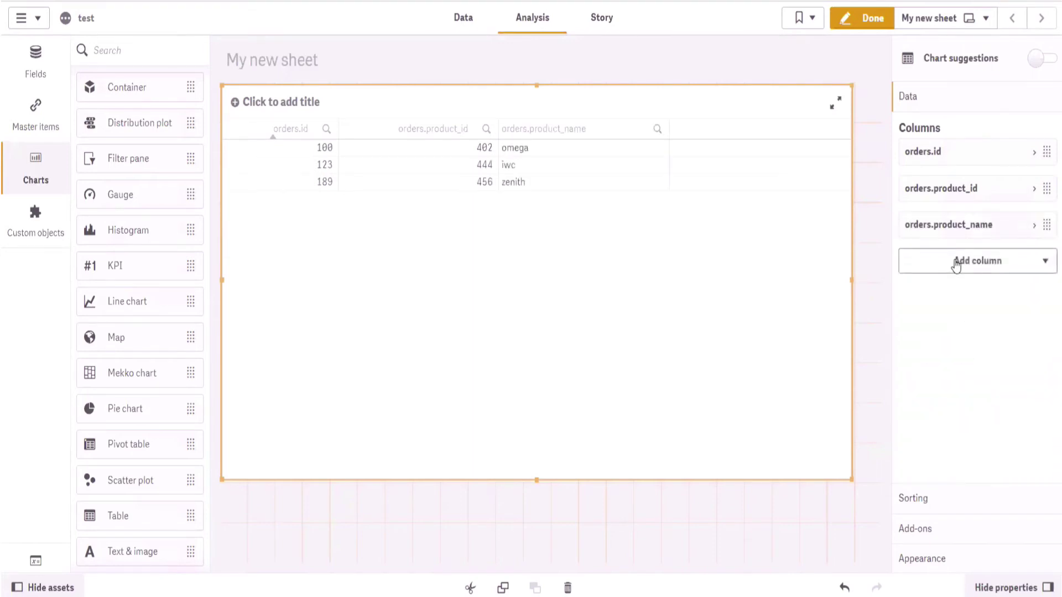
click(956, 262)
click(948, 297)
click(962, 452)
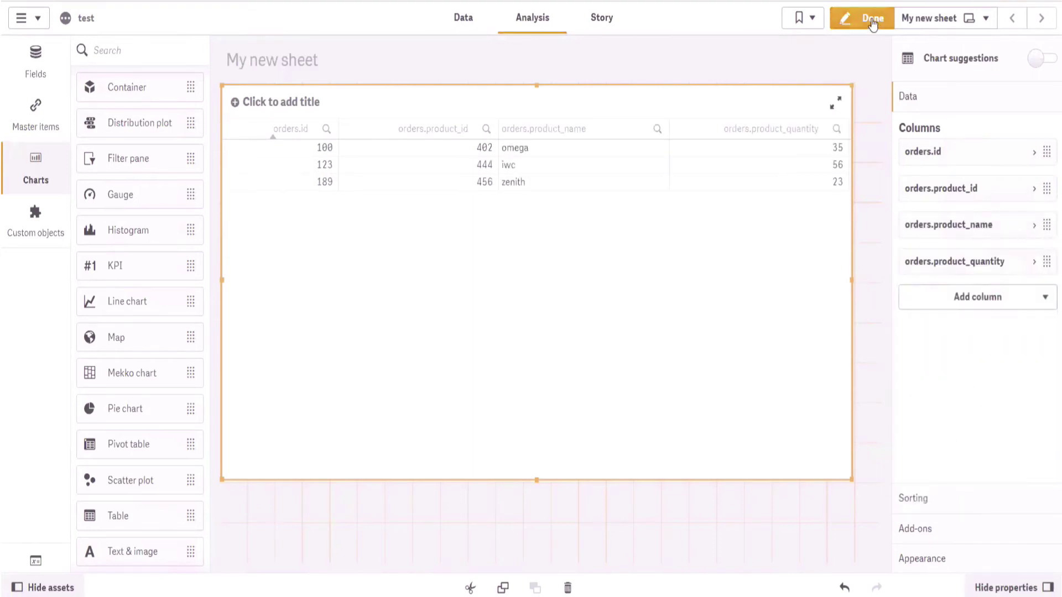
click(866, 18)
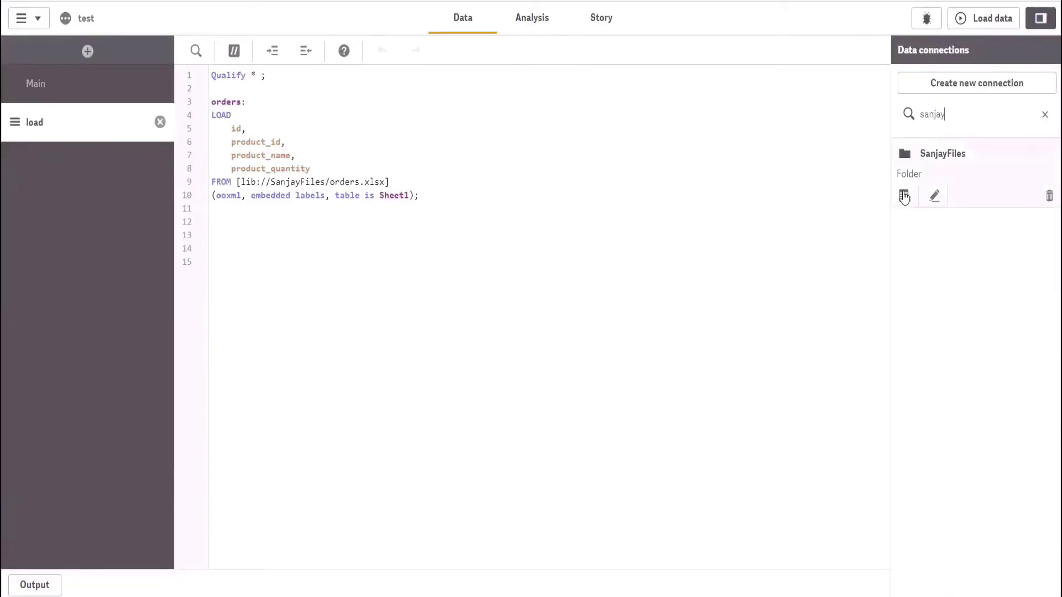
- Insert a LOAD statement for shipment.xlsx and label it 'shipments:'
click(904, 196)
click(462, 285)
click(690, 505)
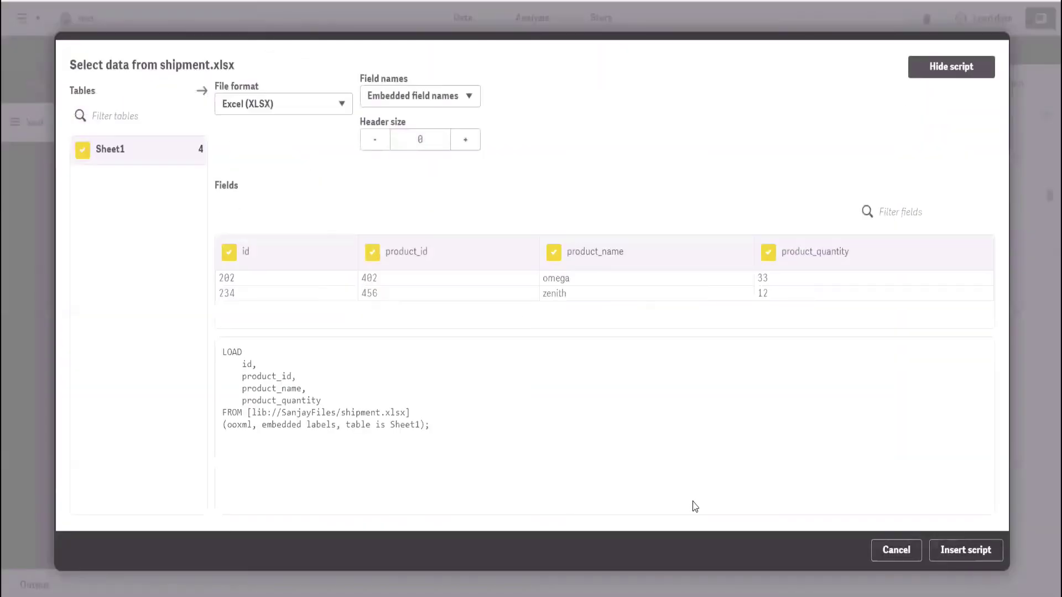
click(966, 549)
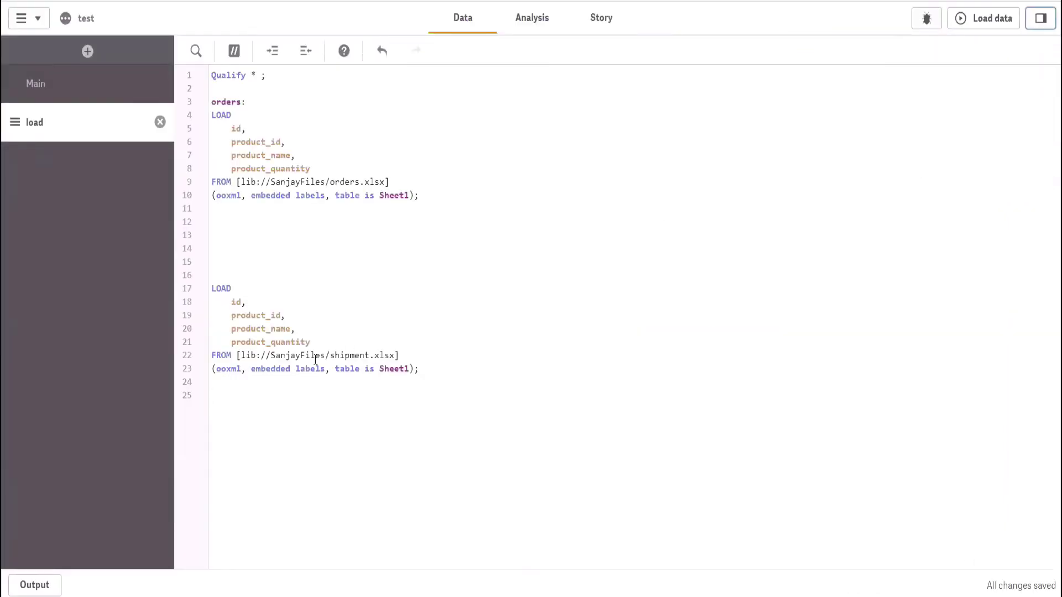
key(BackSpace)
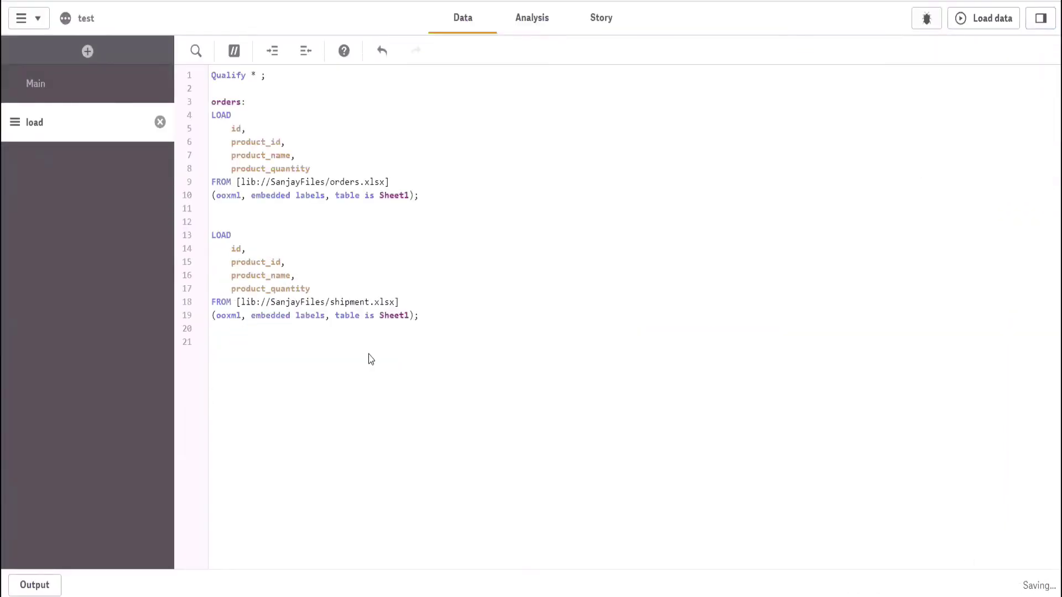
text(shipments:)
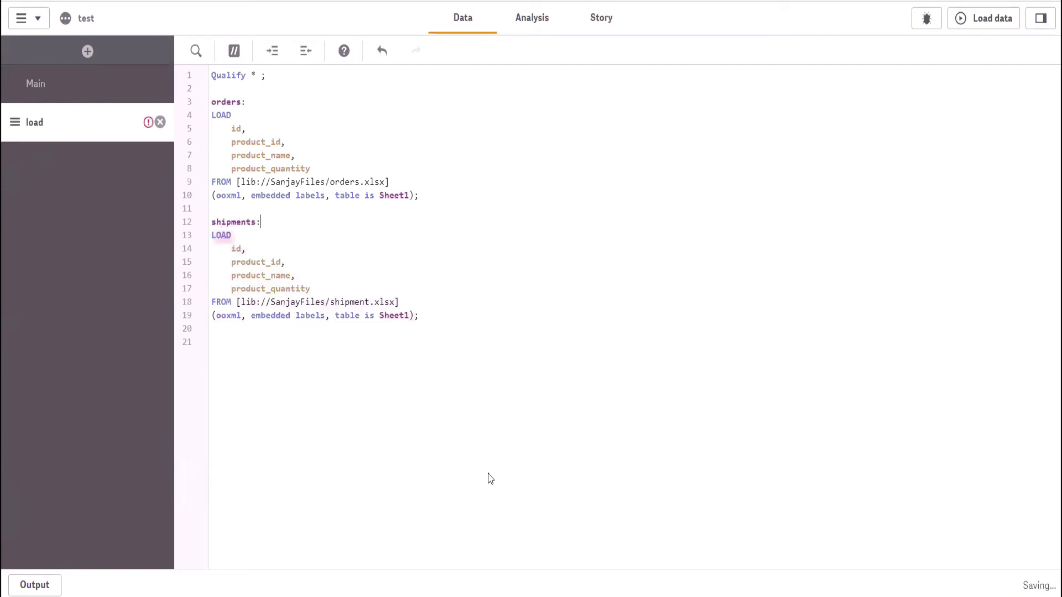
- Reload the data and place a table chart stretched across the sheet
click(987, 18)
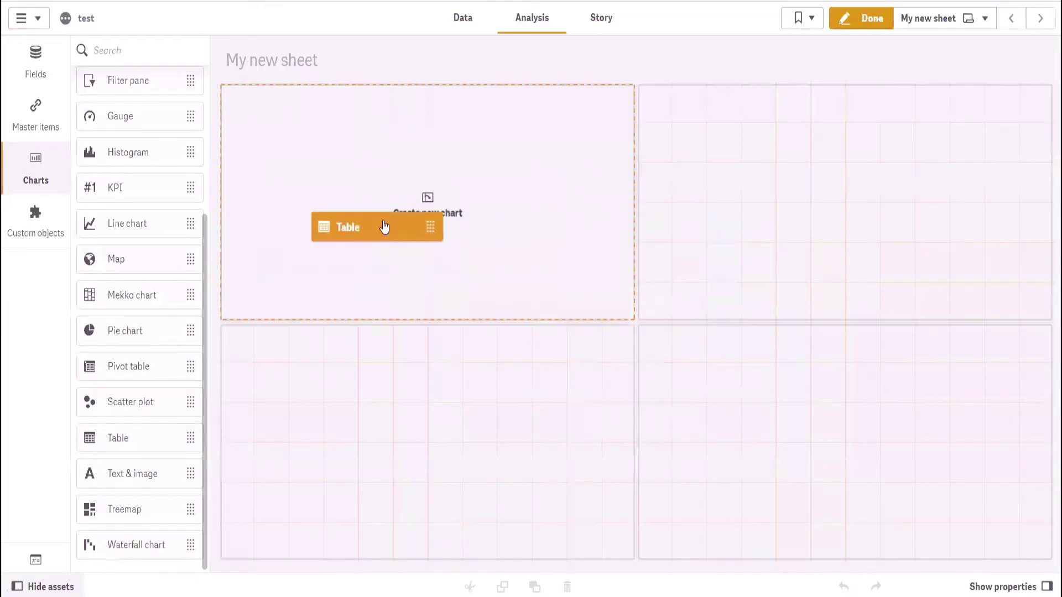
drag(385, 225, 386, 224)
drag(547, 201, 877, 202)
drag(550, 320, 612, 548)
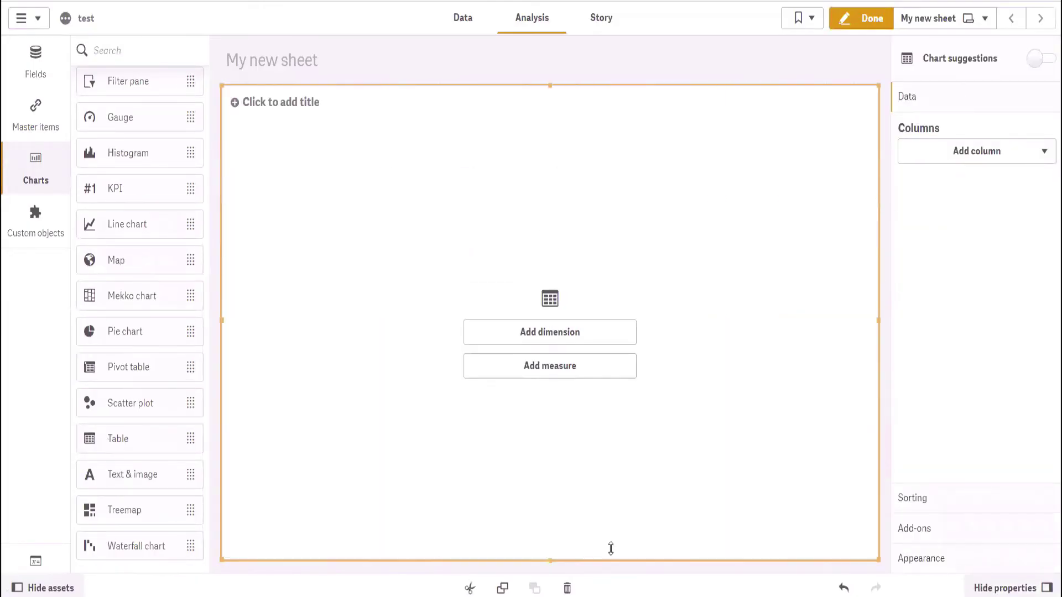
- Add orders.id, orders.product_id, orders.product_name and orders.product_quantity as table columns
click(536, 339)
click(669, 293)
click(957, 190)
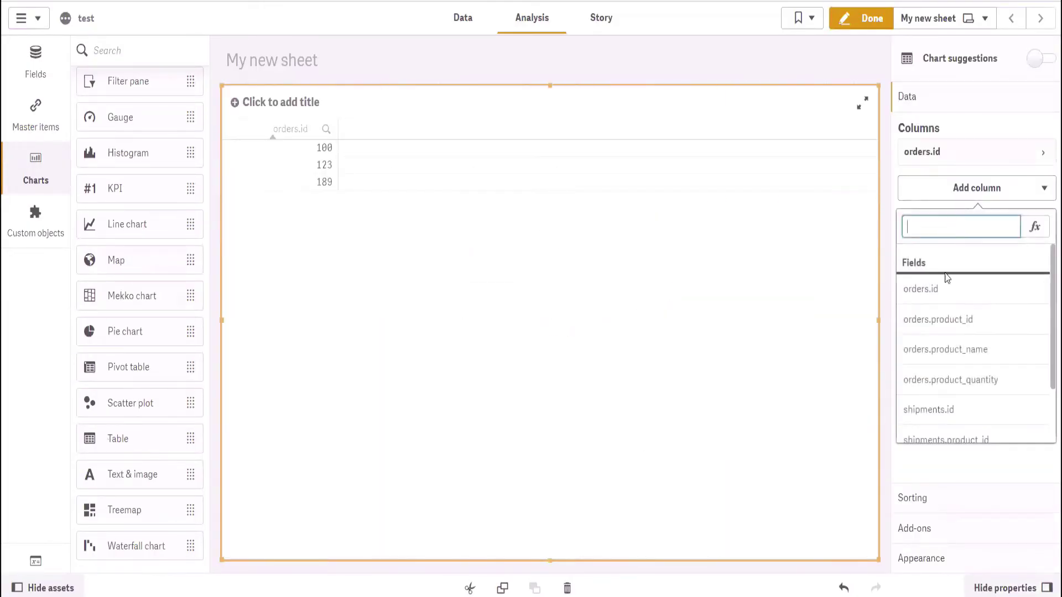
click(962, 326)
click(985, 226)
click(960, 261)
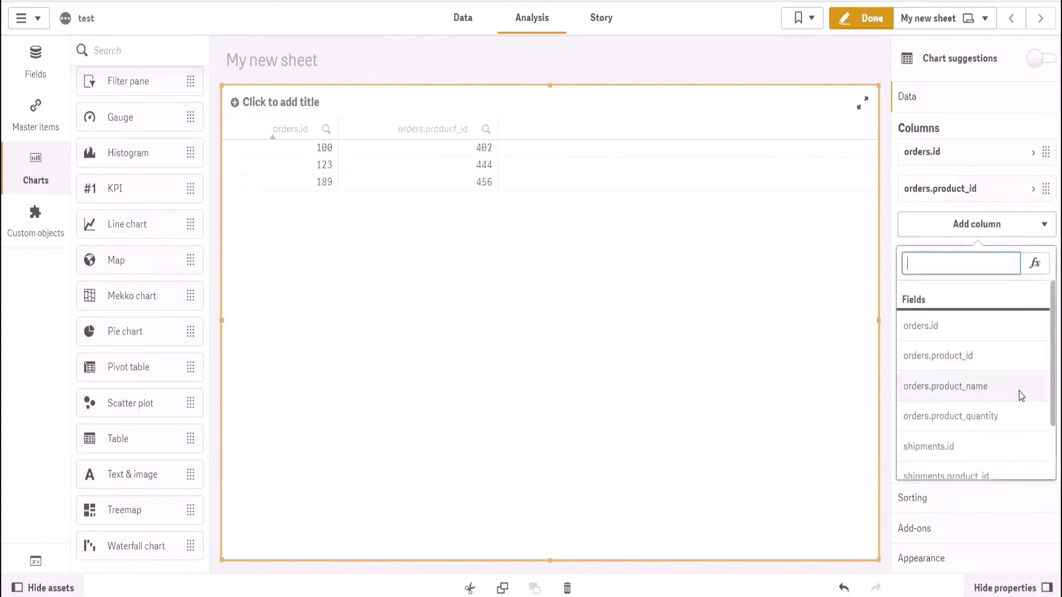
click(1016, 387)
click(965, 262)
click(961, 308)
click(965, 453)
- Add shipments.id, shipments.product_name and shipments.product_quantity columns, finish editing, and narrow two columns
click(962, 297)
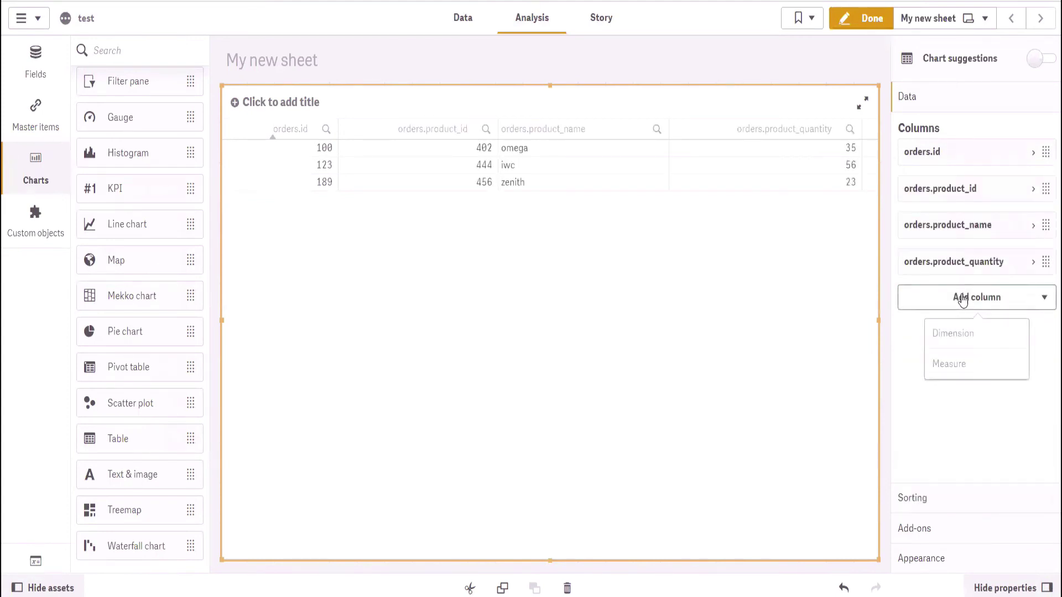
click(954, 333)
scroll(974, 442, down, 2)
click(952, 447)
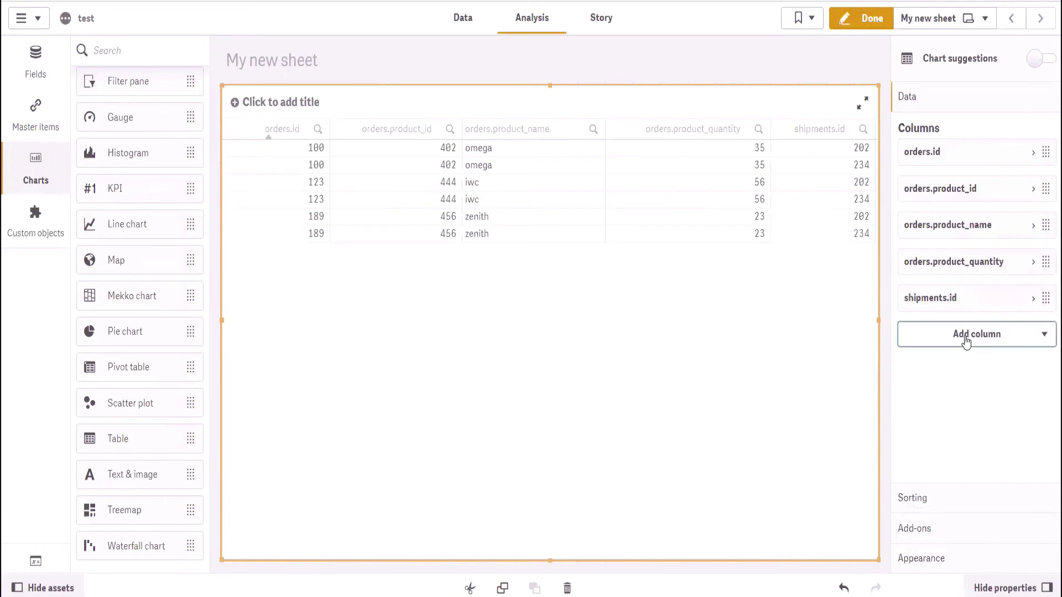
click(962, 334)
click(954, 371)
scroll(1015, 514, down, 2)
click(996, 545)
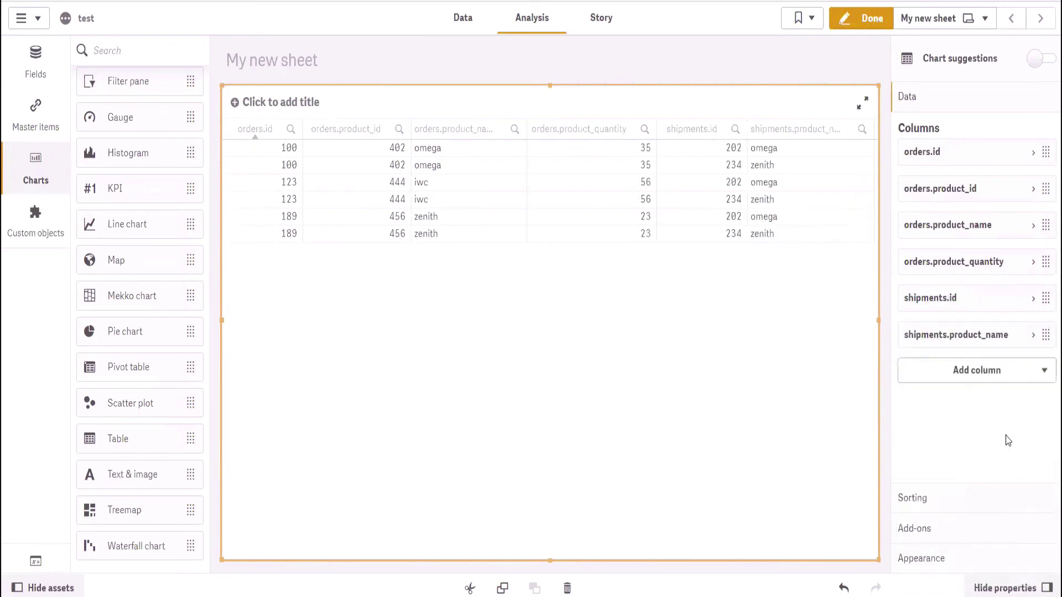
click(990, 370)
click(962, 407)
scroll(1010, 343, down, 2)
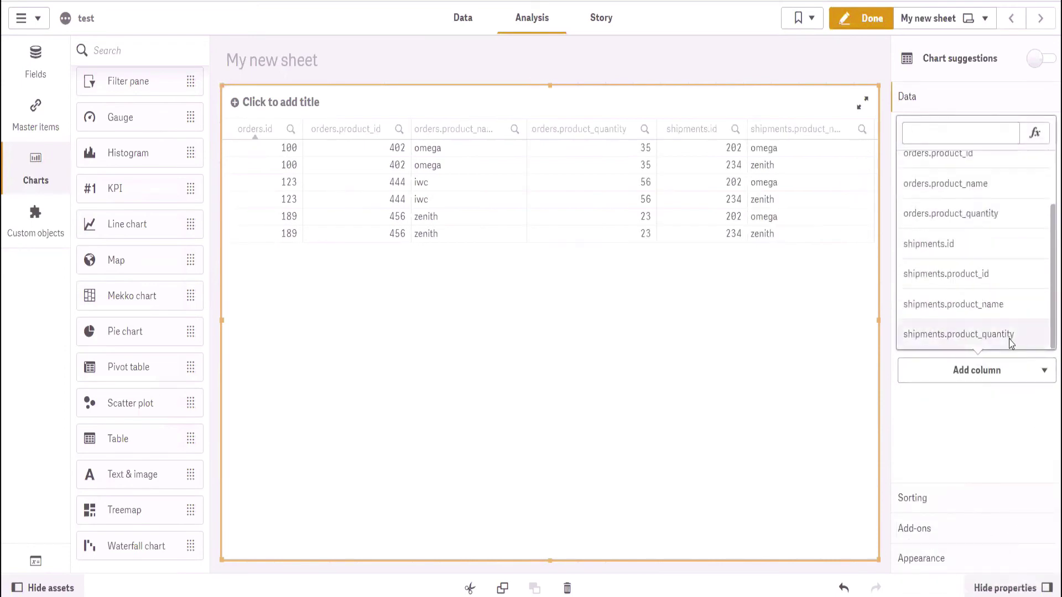
click(1011, 342)
click(873, 18)
drag(442, 142, 416, 142)
drag(1027, 166, 1000, 161)
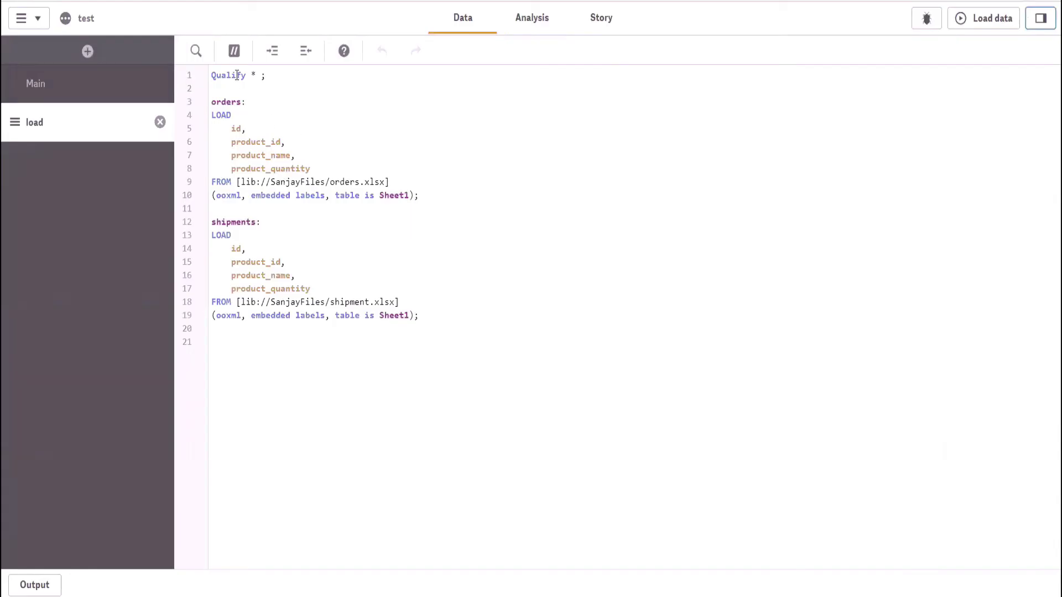
- Begin an 'Unqualify product_' line directly below Qualify * ;
key(Return)
key(Return)
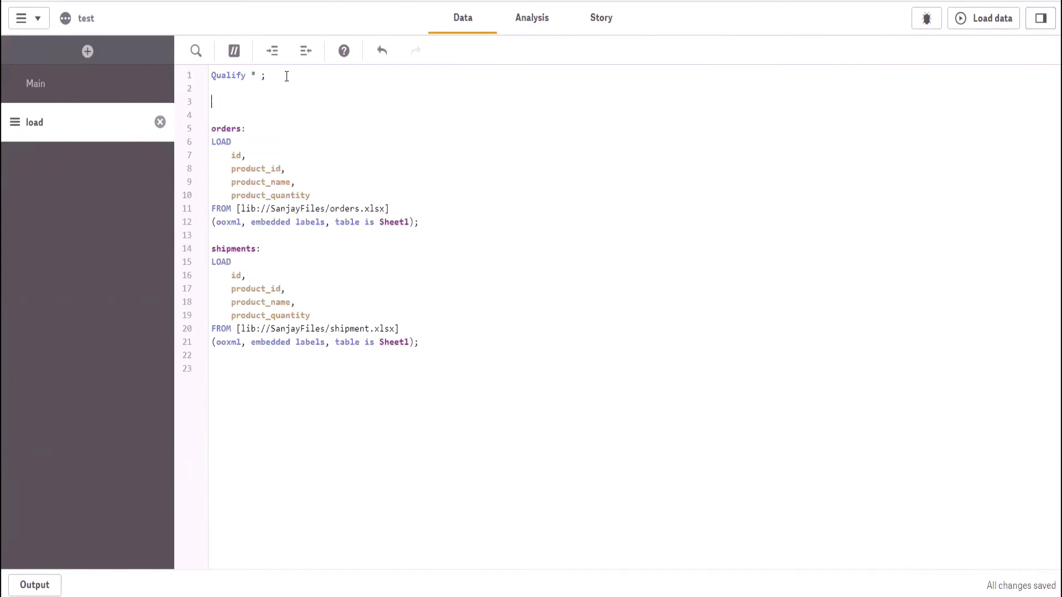
text(Unqualify )
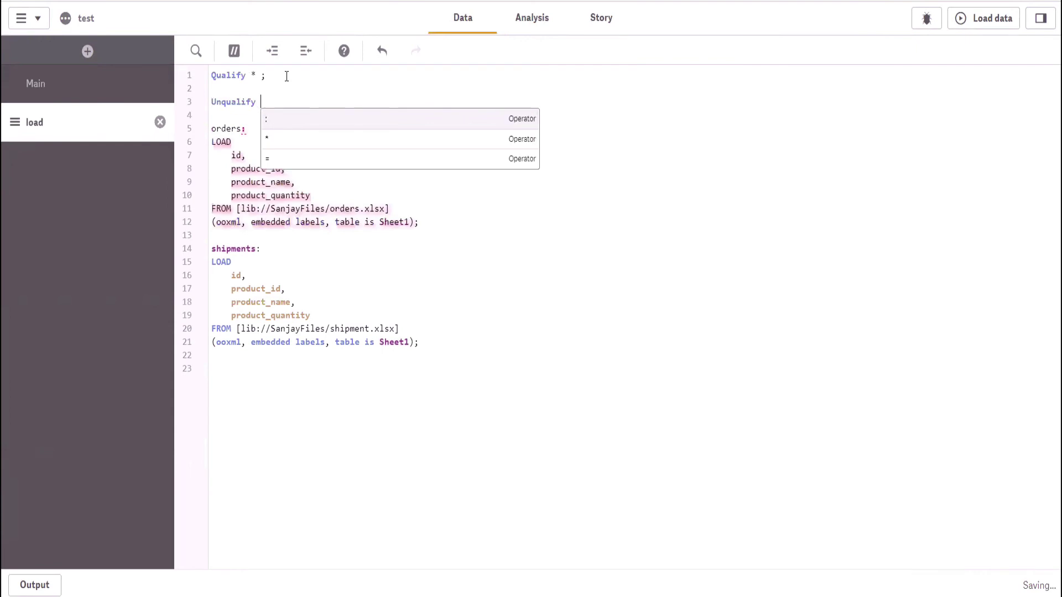
text(product_)
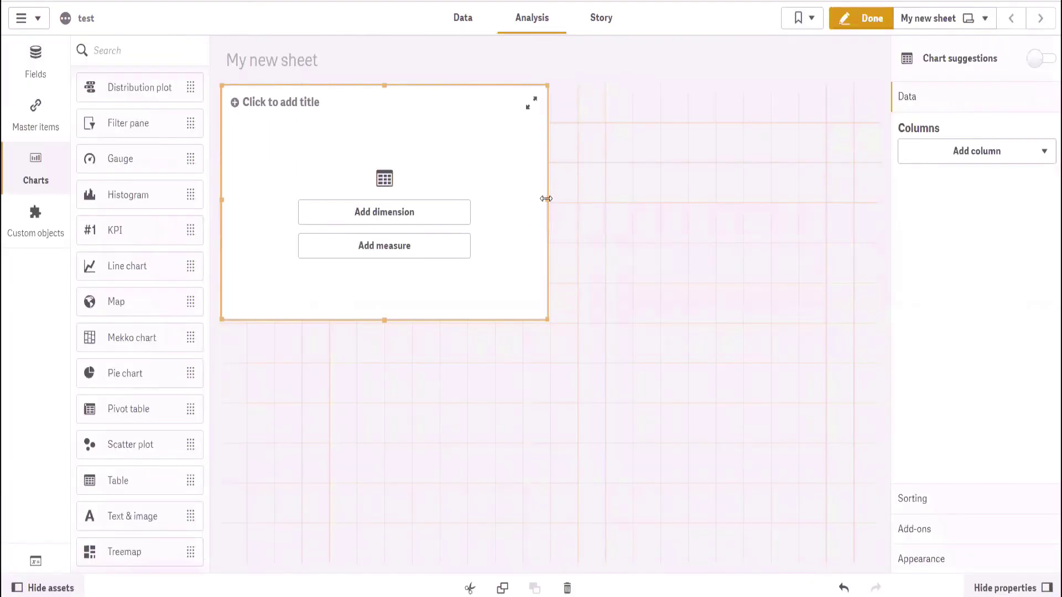
- Add orders.id, orders.product_name, orders.product_quantity and the shared product_id as table columns
click(534, 213)
click(719, 175)
click(946, 191)
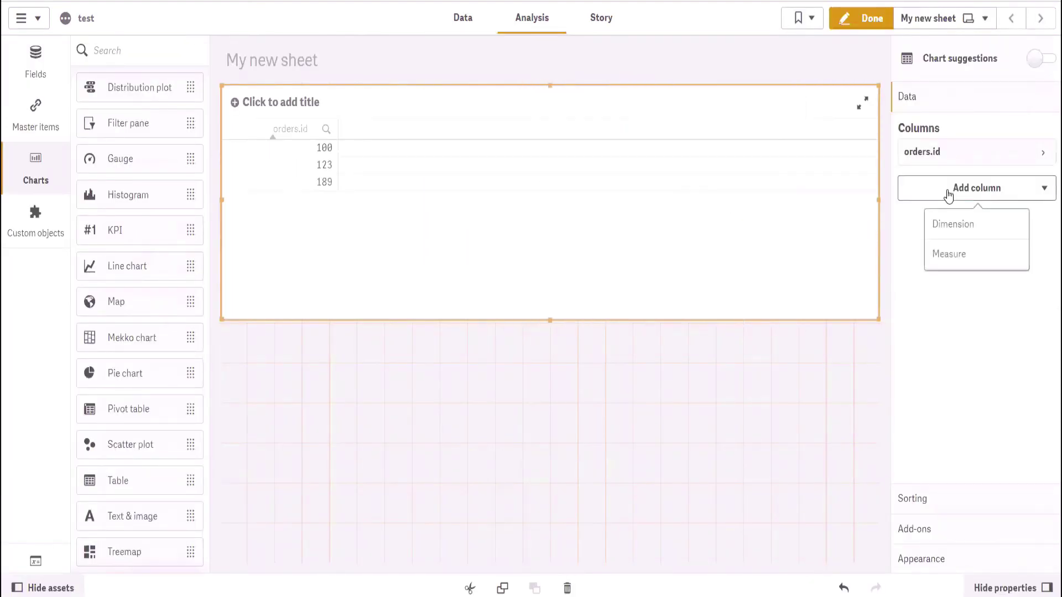
click(951, 224)
click(936, 315)
click(951, 227)
click(958, 273)
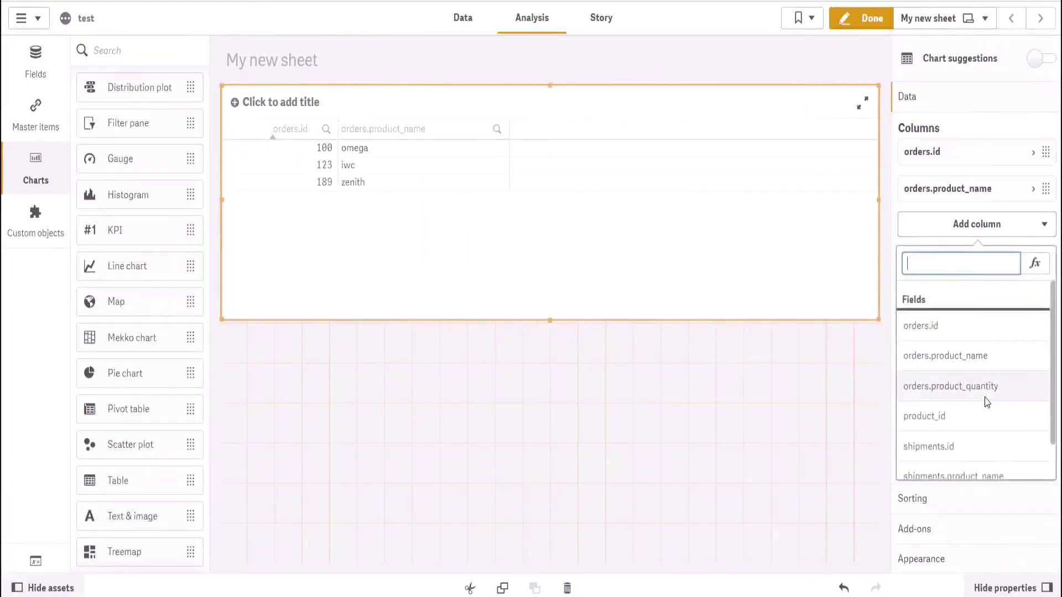
click(974, 387)
click(968, 261)
click(953, 297)
click(940, 452)
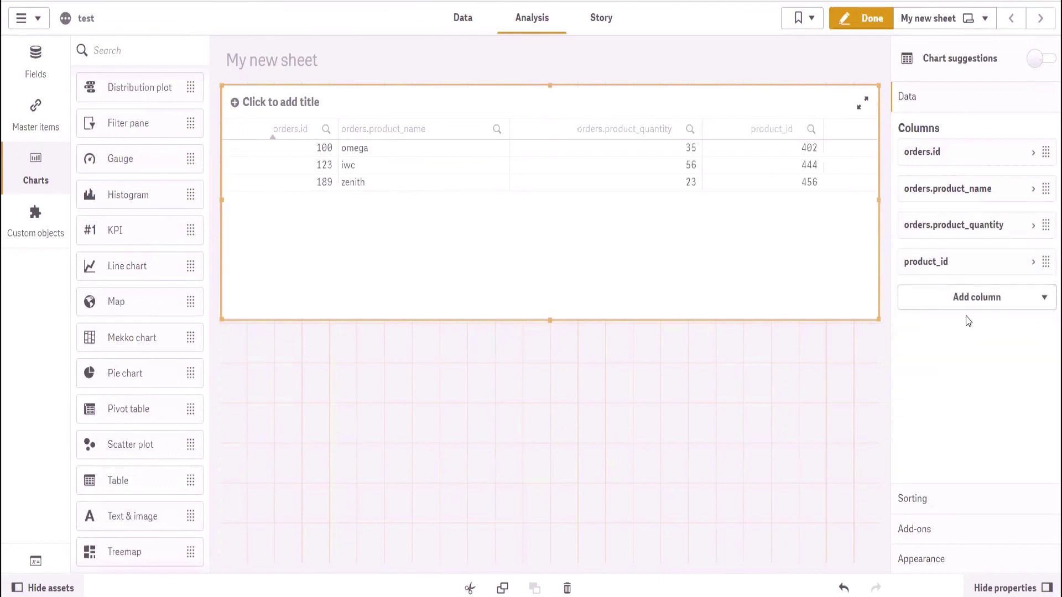
- Add shipments.id (twice) and shipments.product_quantity as table columns
click(968, 299)
click(1004, 336)
scroll(1028, 482, down, 1)
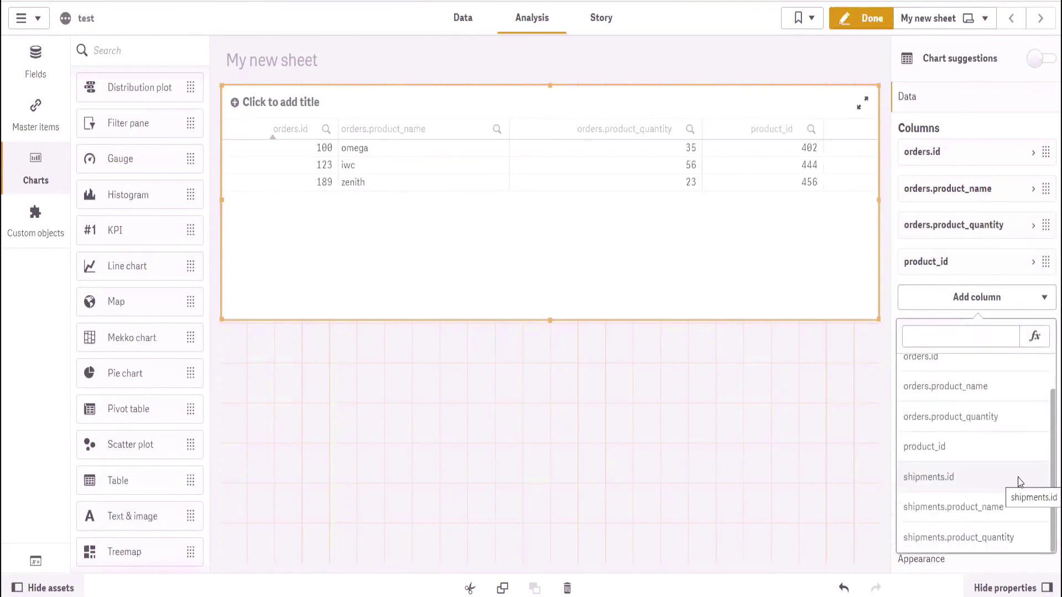
click(1020, 481)
click(994, 334)
click(988, 369)
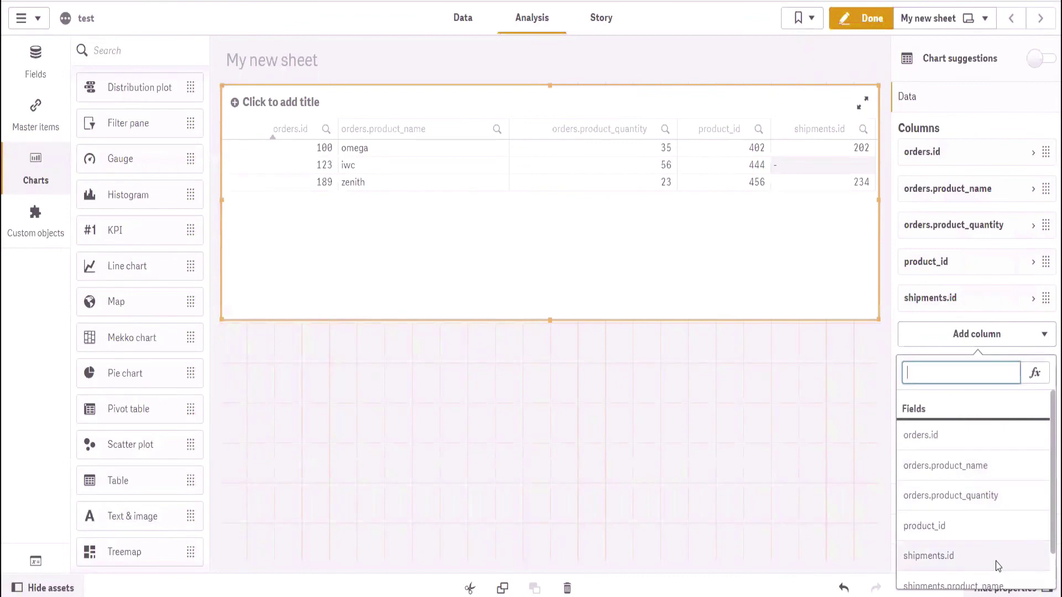
click(929, 555)
click(958, 370)
click(950, 406)
scroll(978, 349, down, 1)
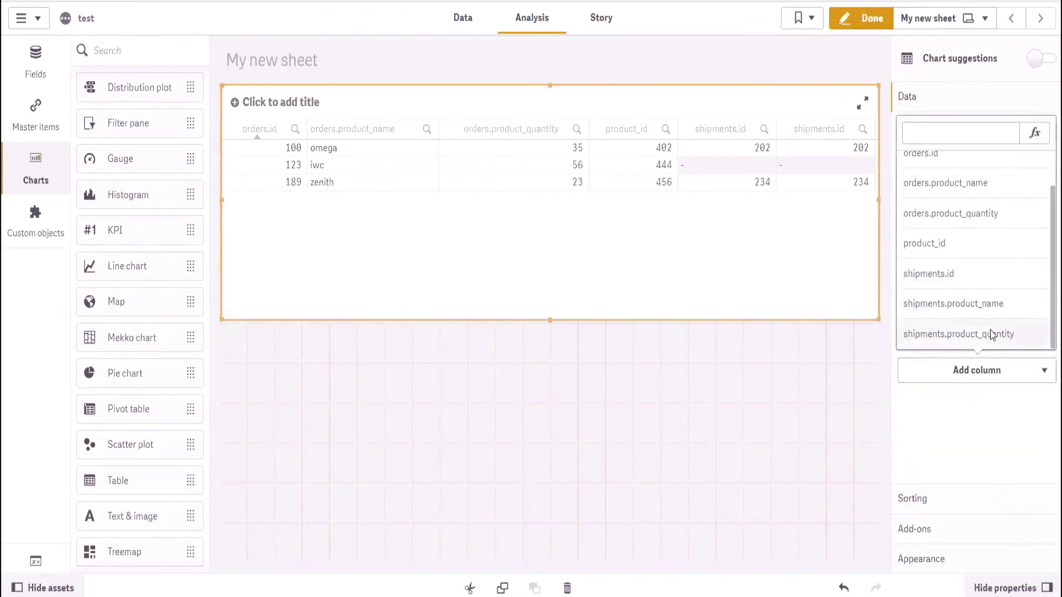
click(993, 334)
click(859, 20)
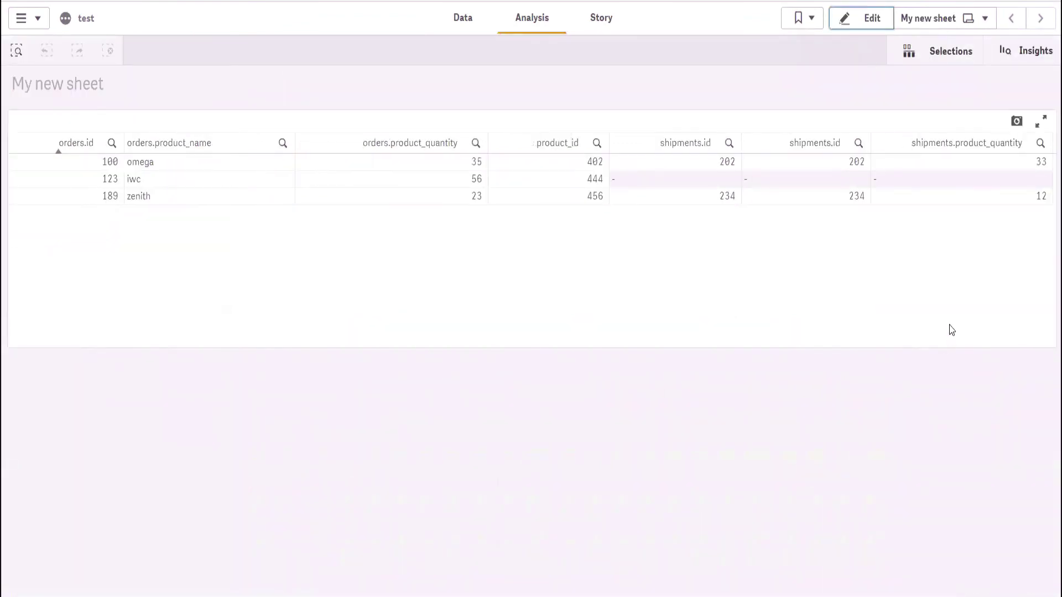